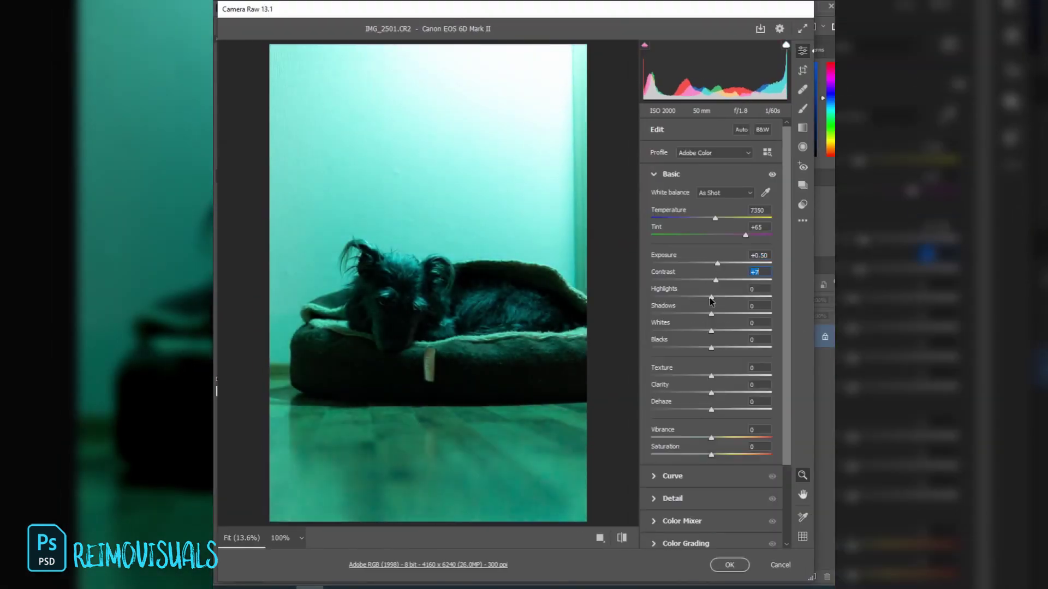
Set the dog photo's Camera Raw Highlights to -100 and Shadows to +35, then place it as IMG_2501.
{"action": "left_click_drag", "start_coordinate": [711, 297], "coordinate": [651, 297]}
{"action": "left_click_drag", "start_coordinate": [711, 314], "coordinate": [732, 314]}
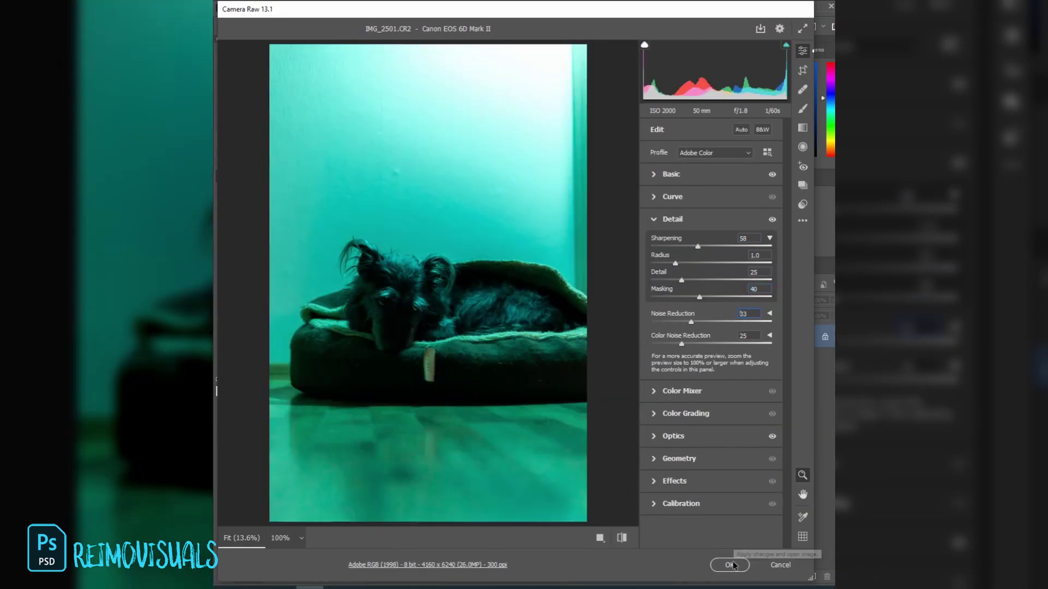
{"action": "left_click", "coordinate": [730, 564]}
{"action": "key", "text": "Return"}
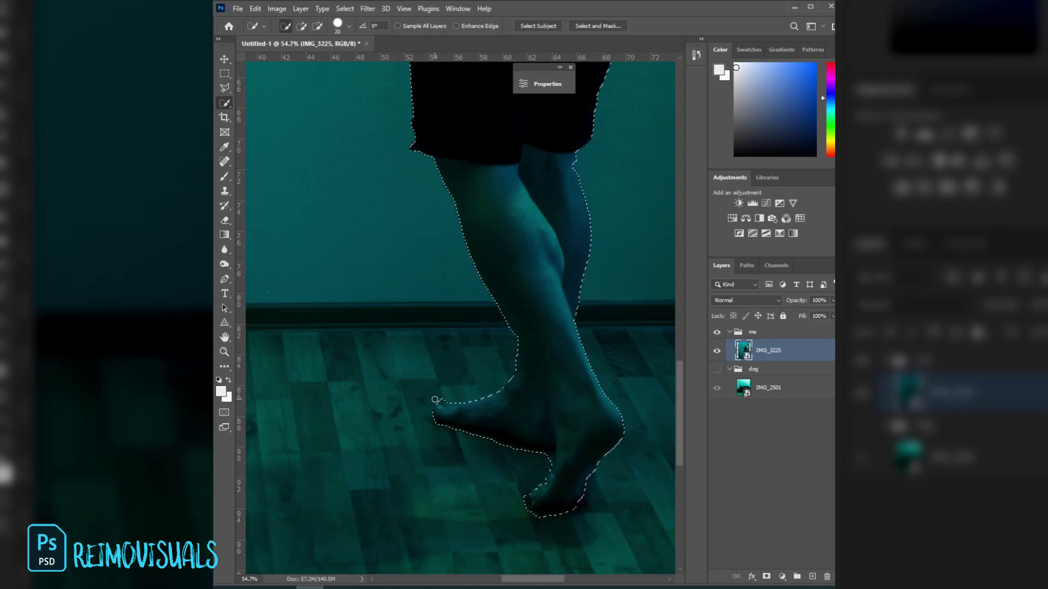
Select the man with Quick Selection, using a smaller brush around his neck and shoulder.
{"action": "scroll", "coordinate": [428, 355], "scroll_direction": "up", "scroll_amount": 5}
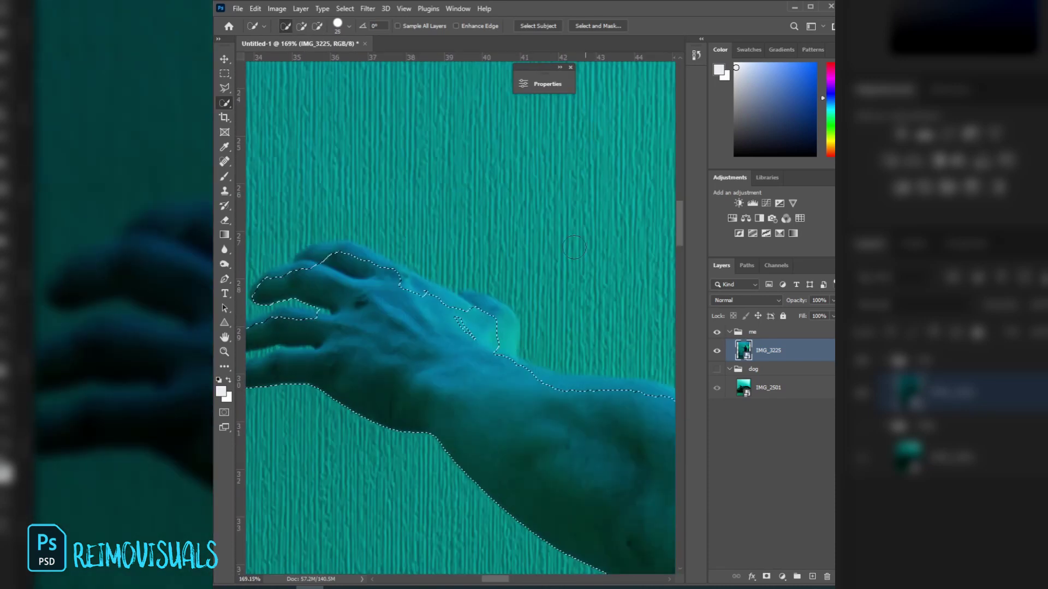
{"action": "scroll", "coordinate": [384, 286], "scroll_direction": "down", "scroll_amount": 3}
{"action": "scroll", "coordinate": [382, 352], "scroll_direction": "up", "scroll_amount": 3}
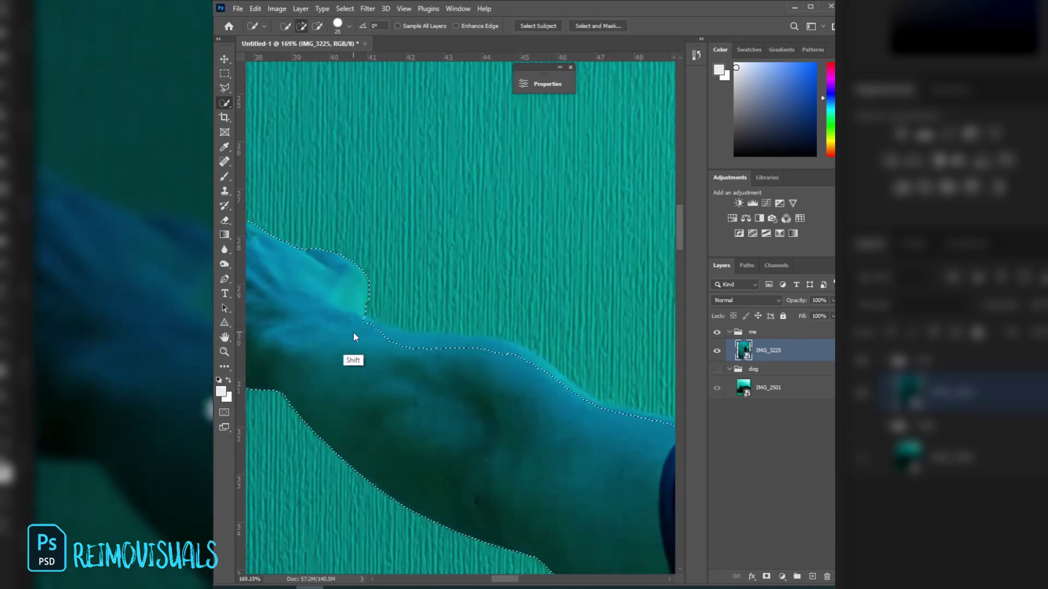
{"action": "left_click_drag", "start_coordinate": [603, 404], "coordinate": [358, 310]}
{"action": "key", "text": "bracketleft"}
{"action": "key", "text": "bracketleft"}
{"action": "key", "text": "bracketleft"}
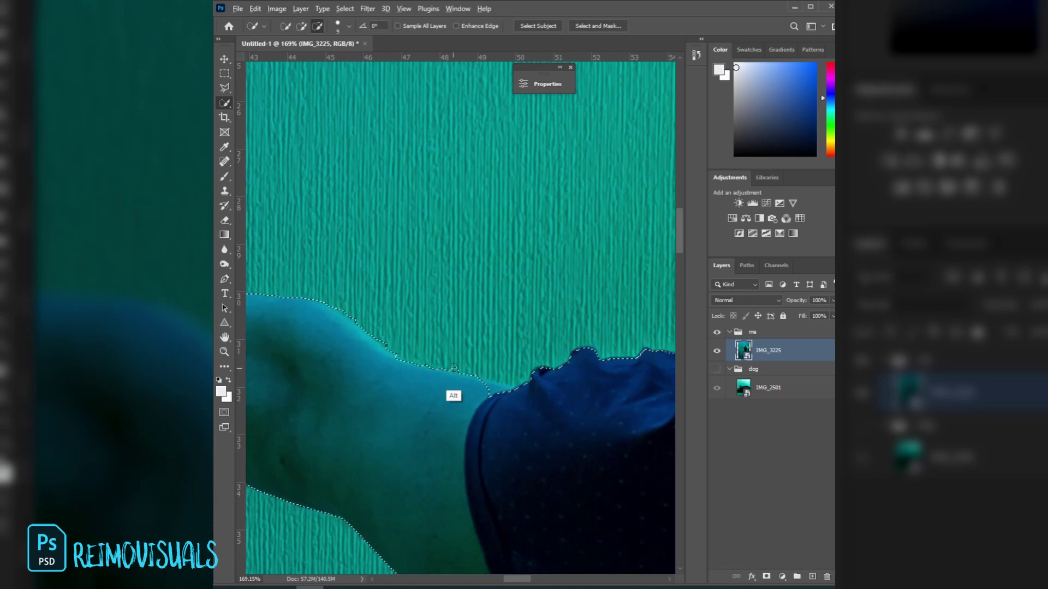
Refine the man's selection in Select and Mask with a fully opaque overlay.
{"action": "key", "text": "ctrl+alt+r"}
{"action": "scroll", "coordinate": [501, 257], "scroll_direction": "up", "scroll_amount": 5}
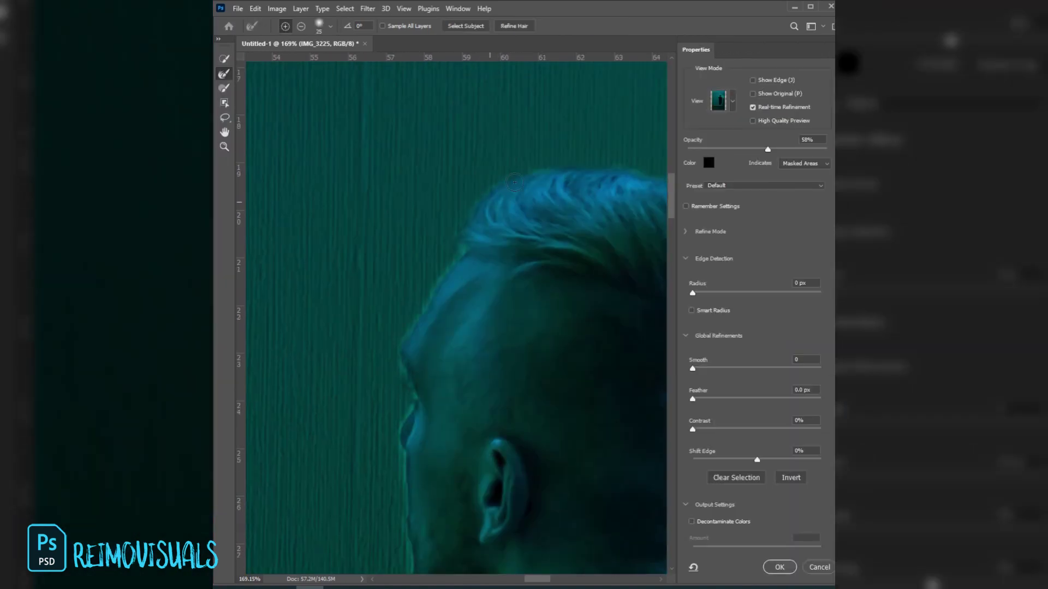
{"action": "scroll", "coordinate": [501, 257], "scroll_direction": "down", "scroll_amount": 3}
{"action": "scroll", "coordinate": [527, 404], "scroll_direction": "down", "scroll_amount": 5}
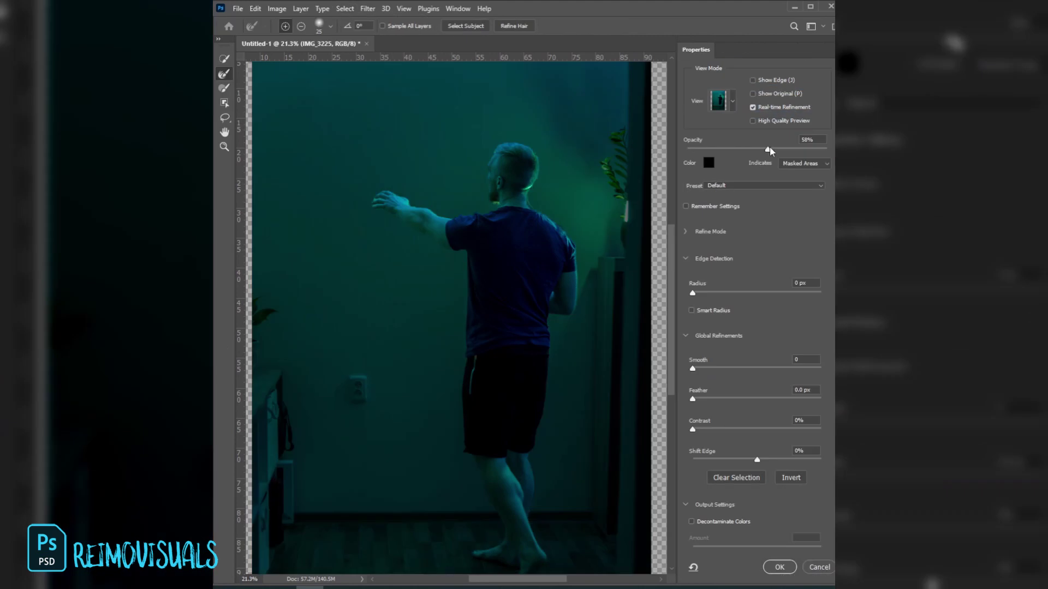
{"action": "left_click_drag", "start_coordinate": [769, 150], "coordinate": [827, 149]}
{"action": "scroll", "coordinate": [584, 321], "scroll_direction": "up", "scroll_amount": 4}
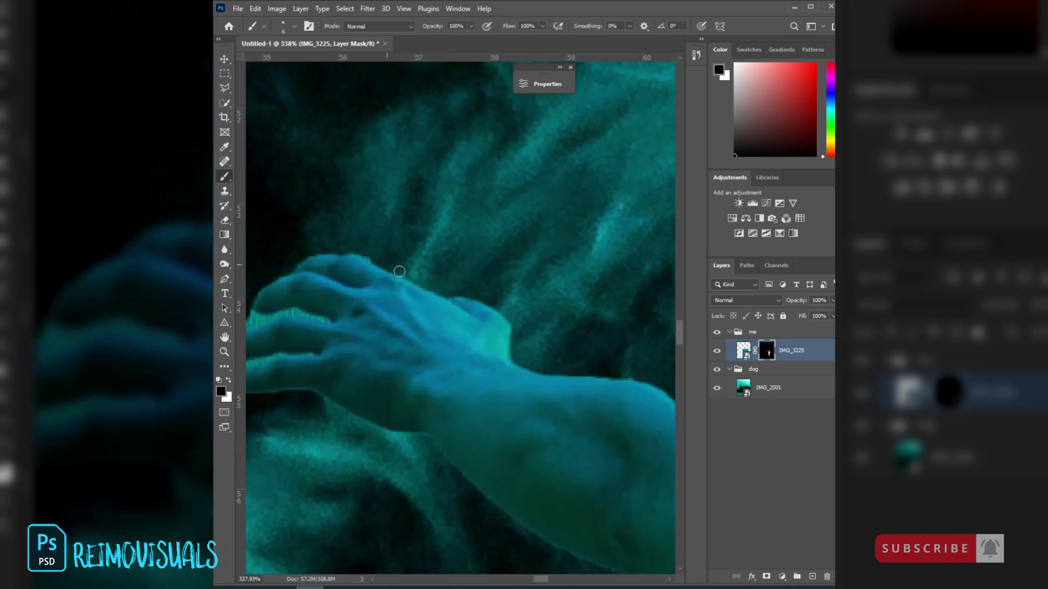
Clean up the mask edges along the man's arm and save the composite as annoyingDog.psd.
{"action": "left_click_drag", "start_coordinate": [399, 271], "coordinate": [564, 312]}
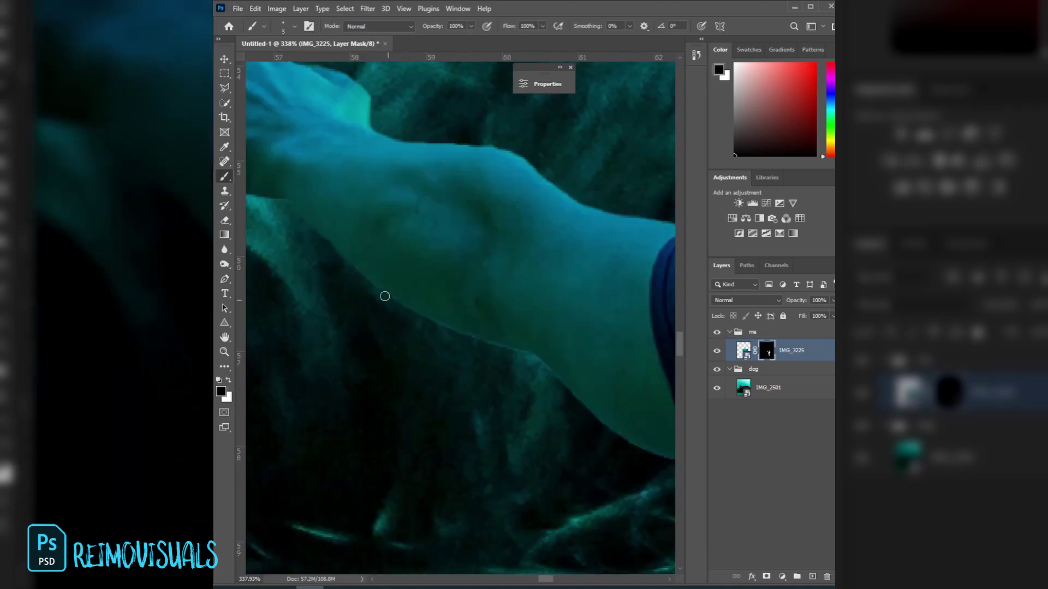
{"action": "key", "text": "ctrl+shift+s"}
{"action": "type", "text": "annoyin"}
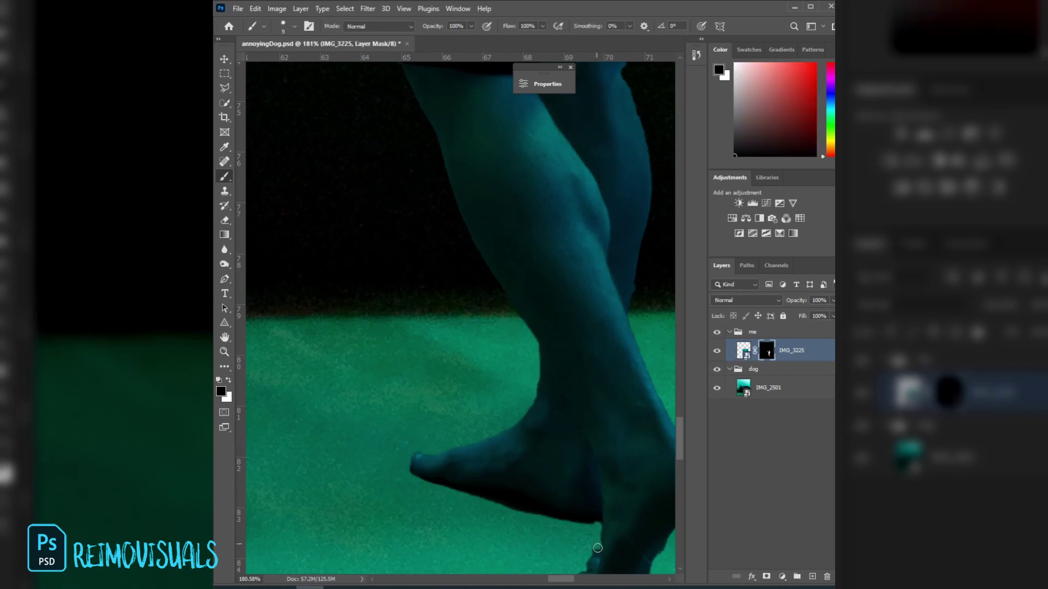
{"action": "scroll", "coordinate": [570, 339], "scroll_direction": "up", "scroll_amount": 3}
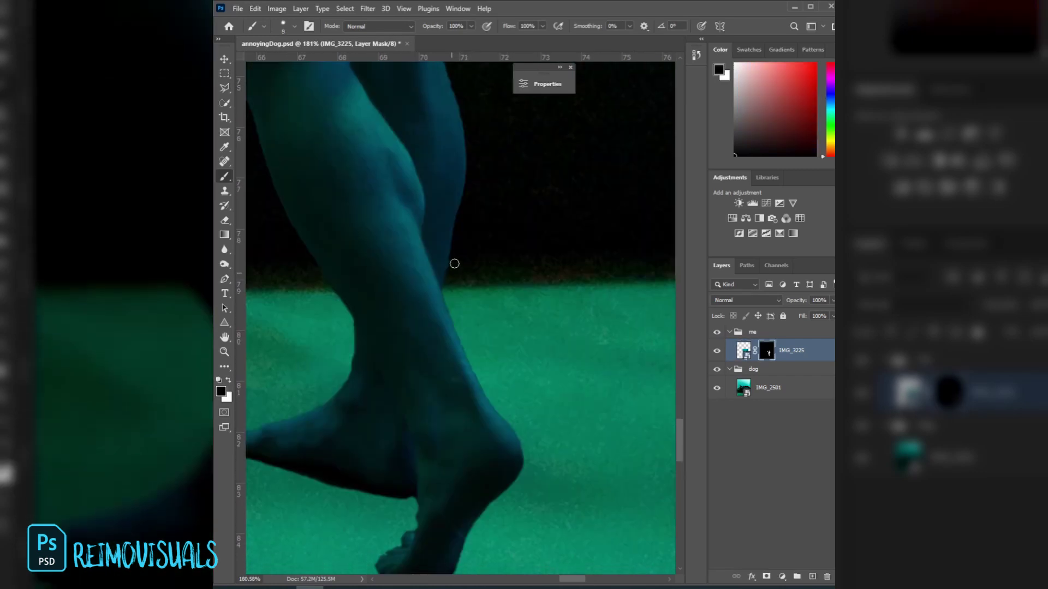
{"action": "scroll", "coordinate": [452, 274], "scroll_direction": "up", "scroll_amount": 5}
{"action": "scroll", "coordinate": [480, 246], "scroll_direction": "up", "scroll_amount": 5}
{"action": "scroll", "coordinate": [475, 496], "scroll_direction": "up", "scroll_amount": 5}
Confirm the save and add an Exposure adjustment clipped to the man.
{"action": "key", "text": "ctrl+s"}
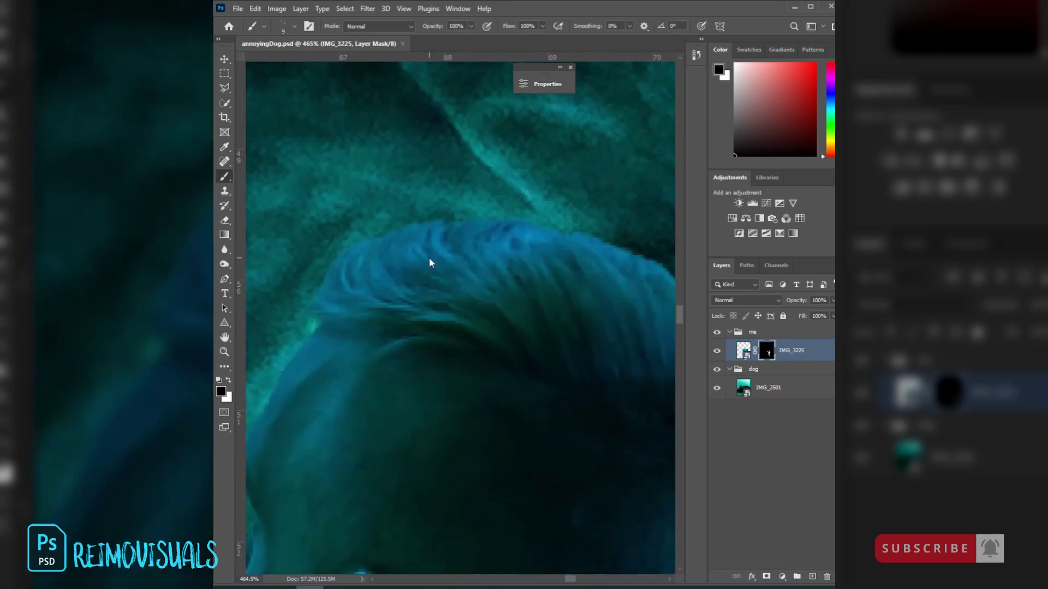
{"action": "key", "text": "ctrl+0"}
{"action": "left_click", "coordinate": [779, 202]}
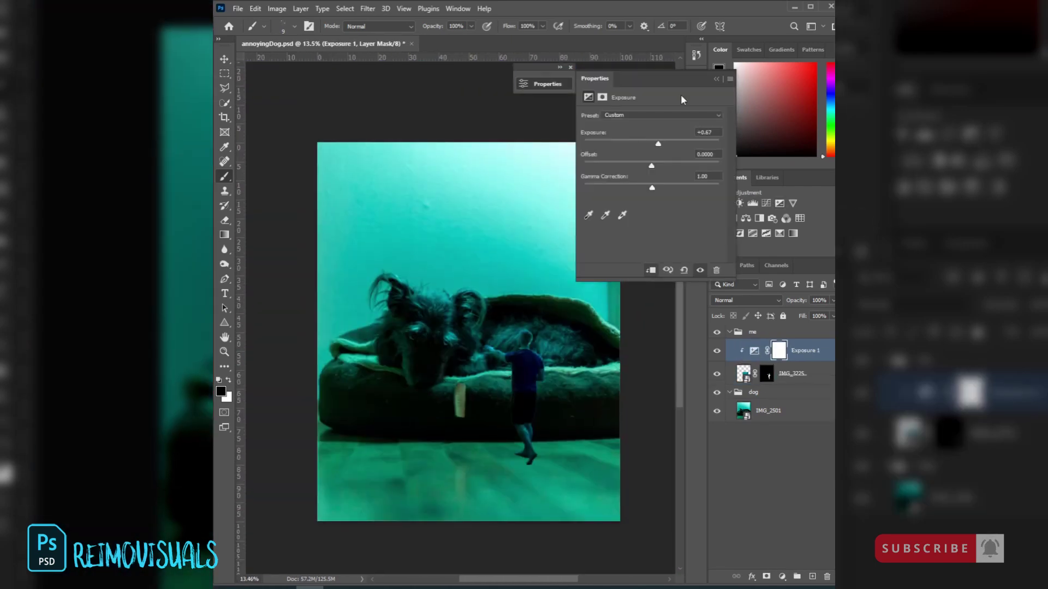
Add a Channel Mixer adjustment for the man and bring up the duplicated IMG_3225 layer's options.
{"action": "left_click", "coordinate": [786, 218]}
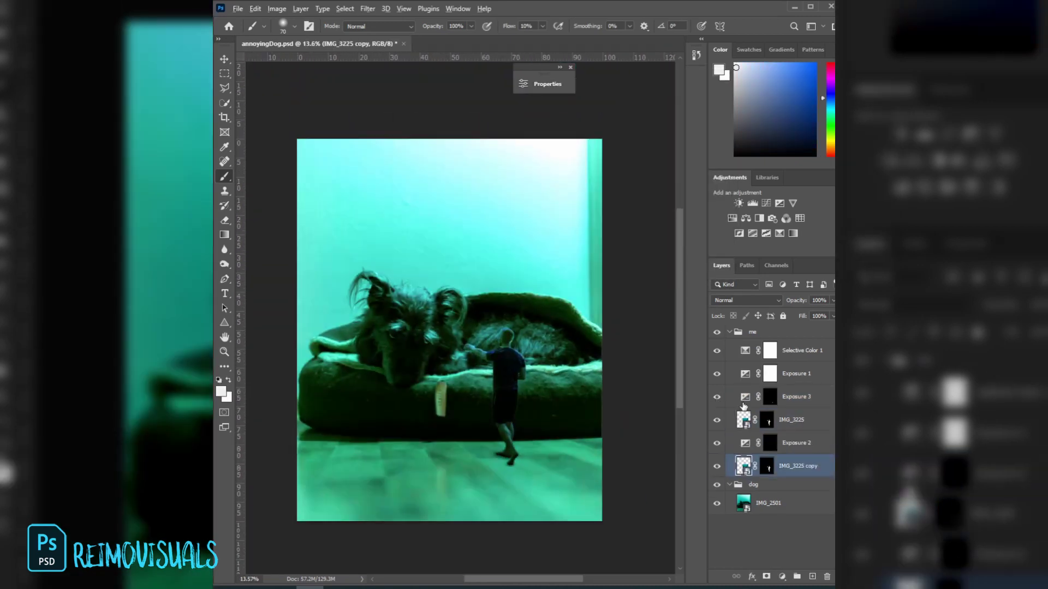
{"action": "right_click", "coordinate": [772, 464]}
Remove the shadow copy's mask, flip it vertically, rotate about 46°, and lay it below the feet.
{"action": "left_click", "coordinate": [748, 467]}
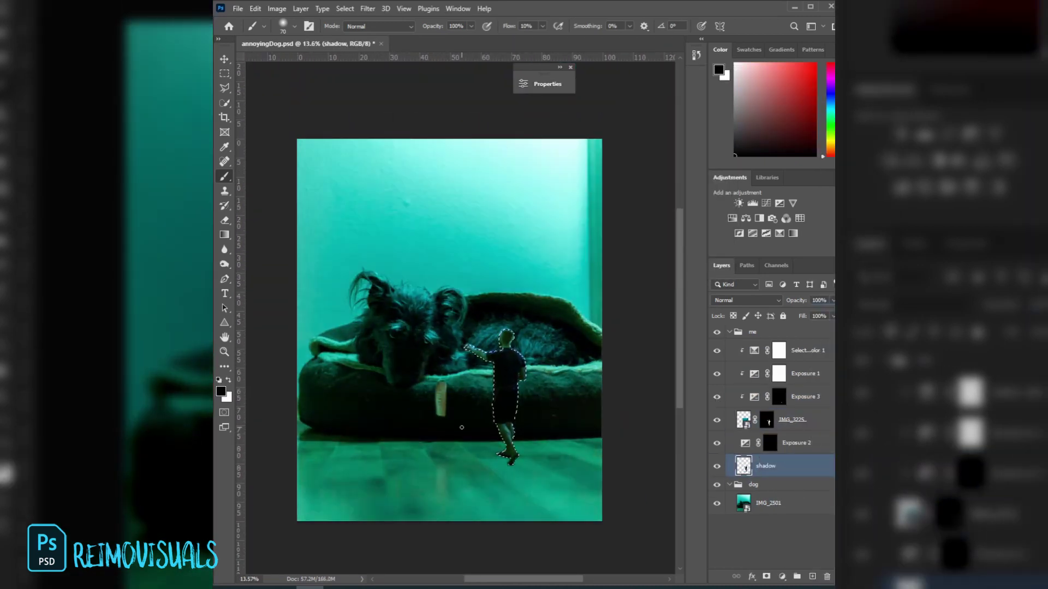
{"action": "key", "text": "ctrl+t"}
{"action": "right_click", "coordinate": [480, 186]}
{"action": "left_click", "coordinate": [538, 444]}
{"action": "left_click_drag", "start_coordinate": [524, 491], "coordinate": [491, 546]}
{"action": "left_click_drag", "start_coordinate": [437, 462], "coordinate": [478, 480]}
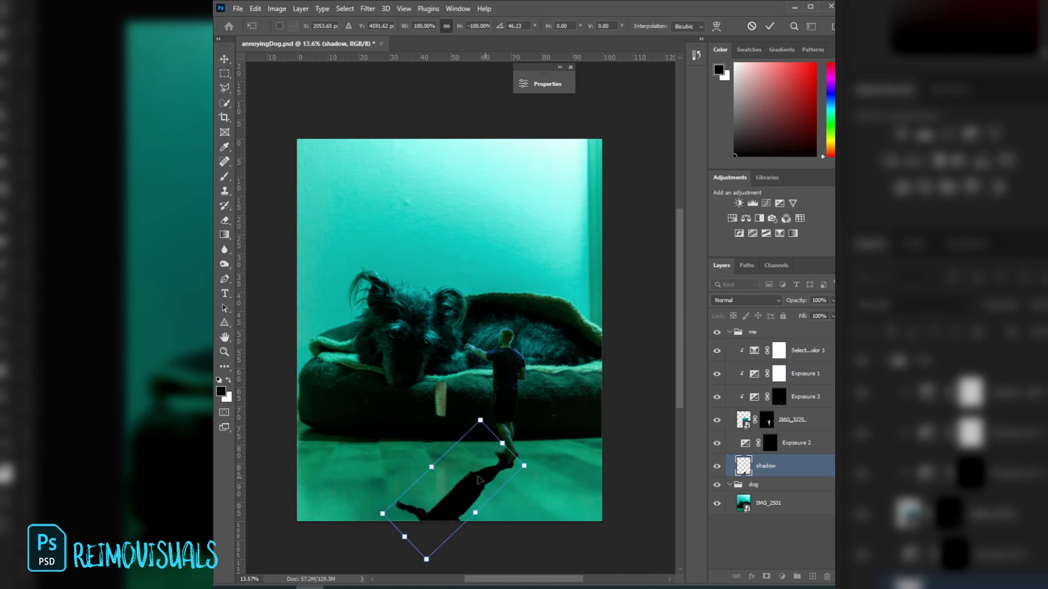
{"action": "key", "text": "Return"}
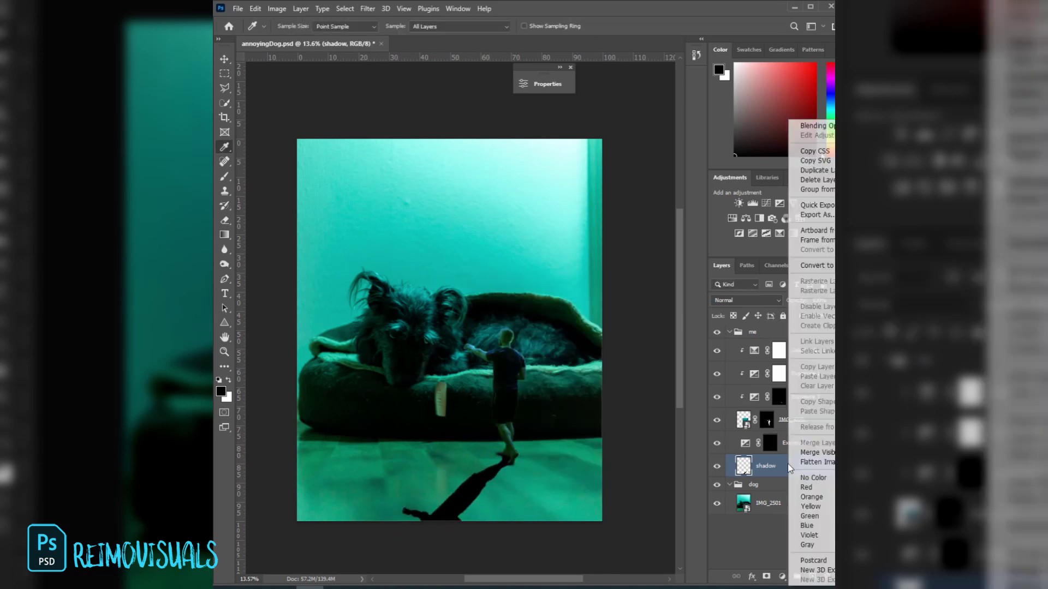
Apply a Field Blur to the shadow and gradient-fade it toward its far end.
{"action": "left_click", "coordinate": [367, 9]}
{"action": "left_click", "coordinate": [532, 163]}
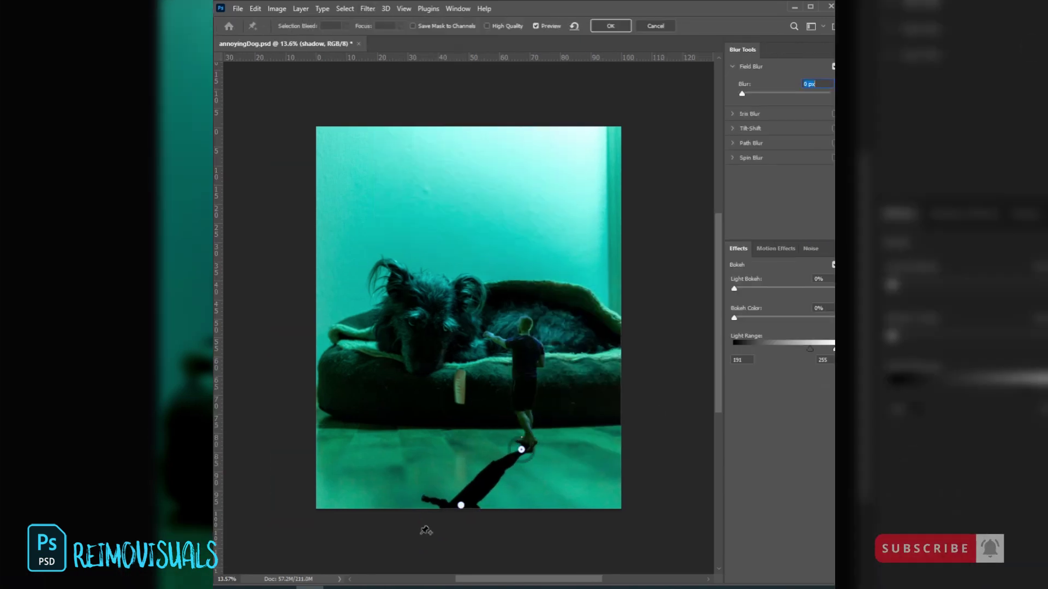
{"action": "key", "text": "Return"}
{"action": "key", "text": "g"}
{"action": "left_click_drag", "start_coordinate": [513, 453], "coordinate": [437, 502]}
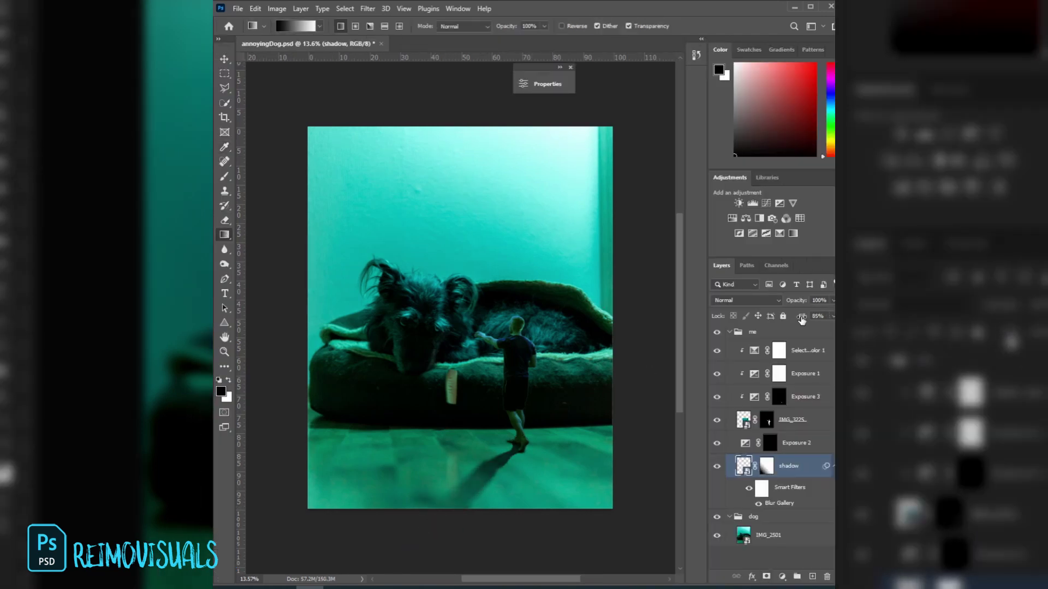
Reshape the shadow again with Free Transform.
{"action": "key", "text": "ctrl+t"}
{"action": "scroll", "coordinate": [497, 443], "scroll_direction": "up", "scroll_amount": 4}
{"action": "key", "text": "Return"}
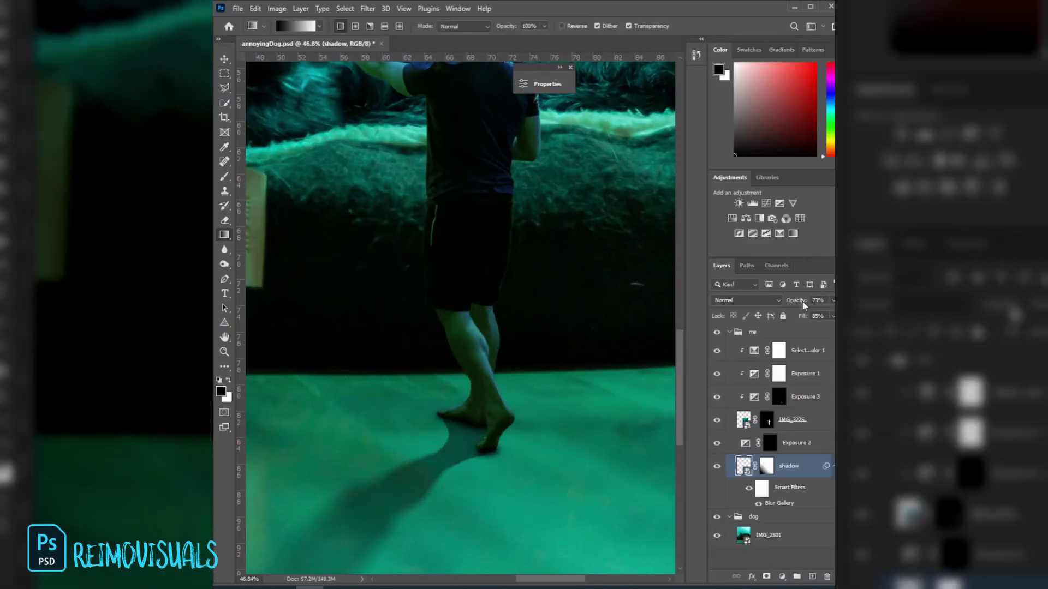
{"action": "scroll", "coordinate": [496, 443], "scroll_direction": "down", "scroll_amount": 5}
Add an Exposure adjustment clipped to the man with an inverted black mask, ready for brushing.
{"action": "left_click", "coordinate": [779, 203]}
{"action": "key", "text": "ctrl+alt+g"}
{"action": "key", "text": "ctrl+i"}
{"action": "key", "text": "b"}
{"action": "scroll", "coordinate": [543, 422], "scroll_direction": "up", "scroll_amount": 3}
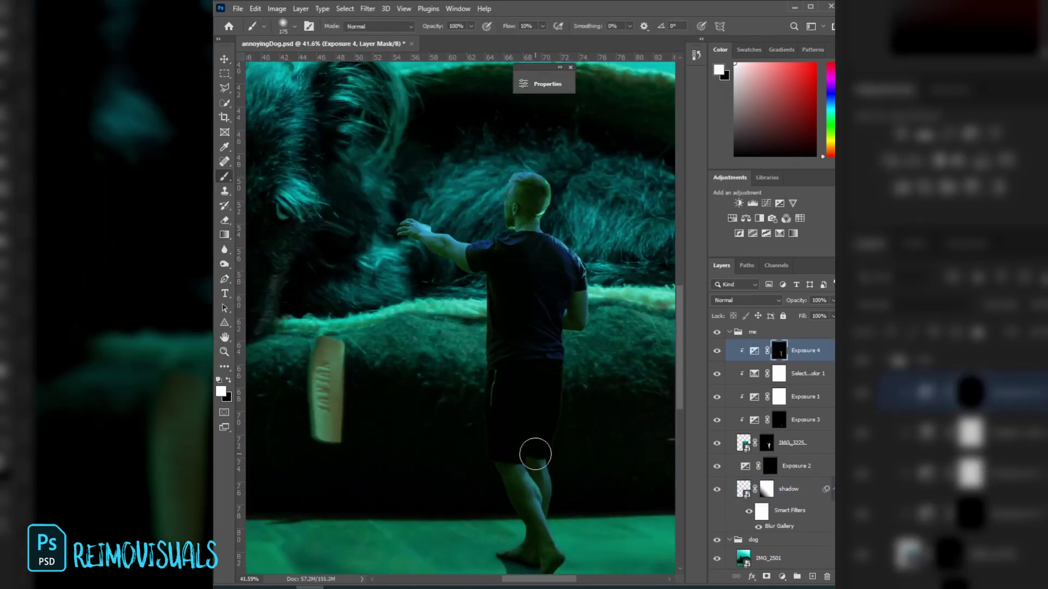
Add a colorized Hue/Saturation adjustment to give the man a teal tint.
{"action": "left_click", "coordinate": [745, 218]}
{"action": "left_click_drag", "start_coordinate": [651, 202], "coordinate": [688, 202]}
{"action": "left_click", "coordinate": [640, 218]}
{"action": "double_click", "coordinate": [813, 350]}
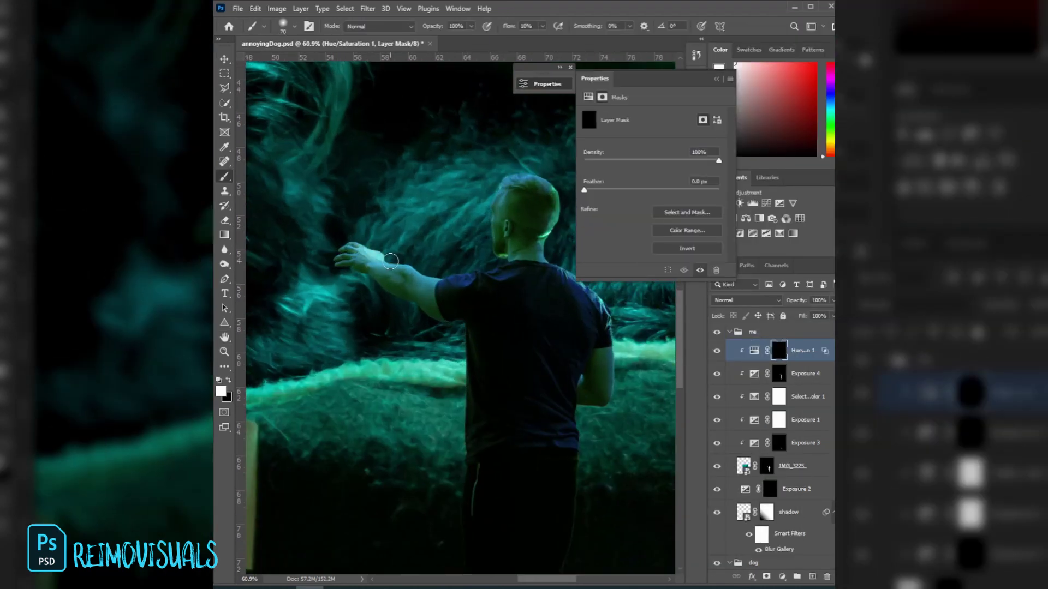
Paint the Hue/Saturation mask along the man's edges with a small brush, then apply the shadow's blur.
{"action": "left_click_drag", "start_coordinate": [580, 297], "coordinate": [457, 283]}
{"action": "scroll", "coordinate": [462, 425], "scroll_direction": "up", "scroll_amount": 5}
{"action": "key", "text": "bracketleft"}
{"action": "key", "text": "bracketleft"}
{"action": "key", "text": "bracketleft"}
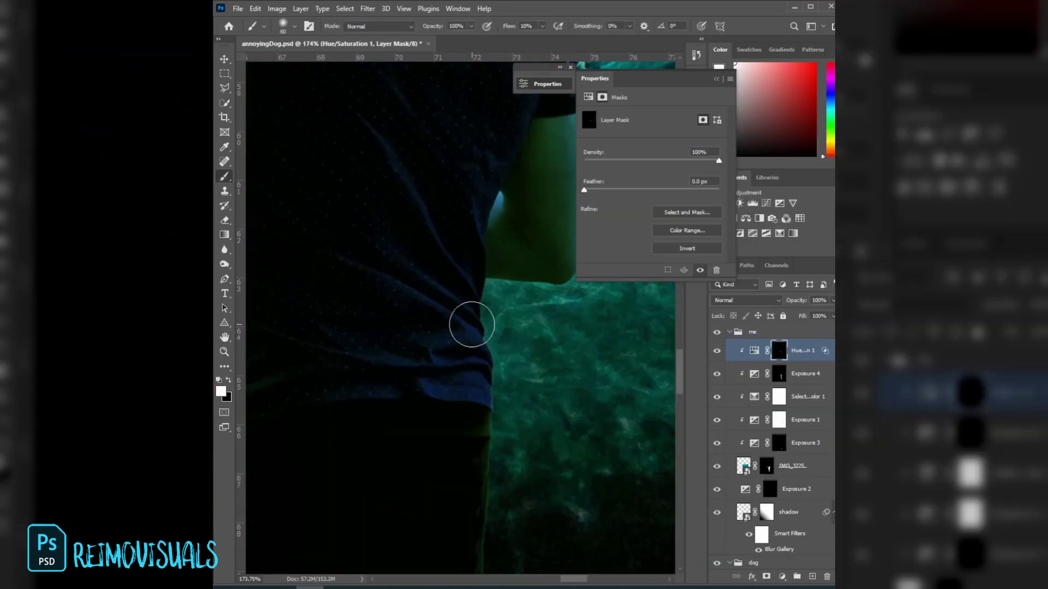
{"action": "scroll", "coordinate": [429, 380], "scroll_direction": "up", "scroll_amount": 3}
{"action": "scroll", "coordinate": [421, 308], "scroll_direction": "up", "scroll_amount": 2}
{"action": "scroll", "coordinate": [491, 322], "scroll_direction": "right", "scroll_amount": 2}
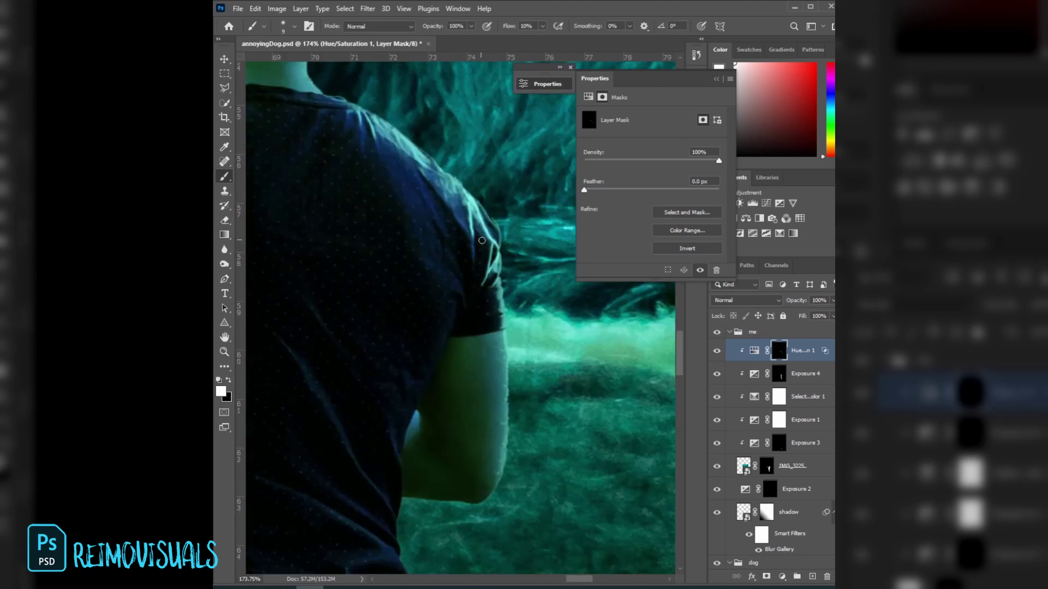
{"action": "scroll", "coordinate": [470, 234], "scroll_direction": "down", "scroll_amount": 2}
{"action": "scroll", "coordinate": [528, 345], "scroll_direction": "down", "scroll_amount": 3}
{"action": "scroll", "coordinate": [529, 346], "scroll_direction": "down", "scroll_amount": 4}
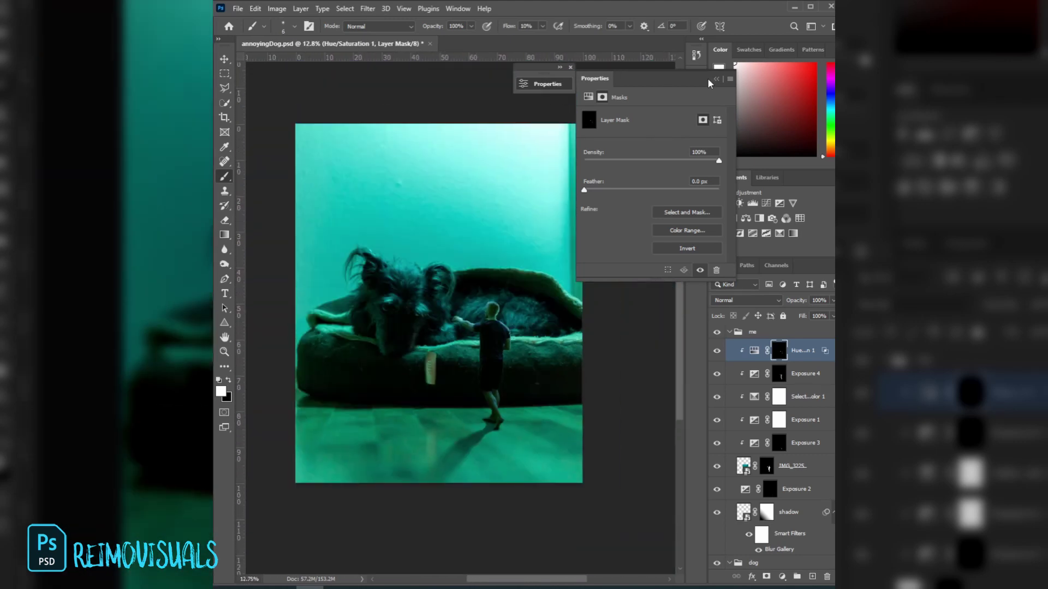
{"action": "left_click_drag", "start_coordinate": [716, 350], "coordinate": [716, 374]}
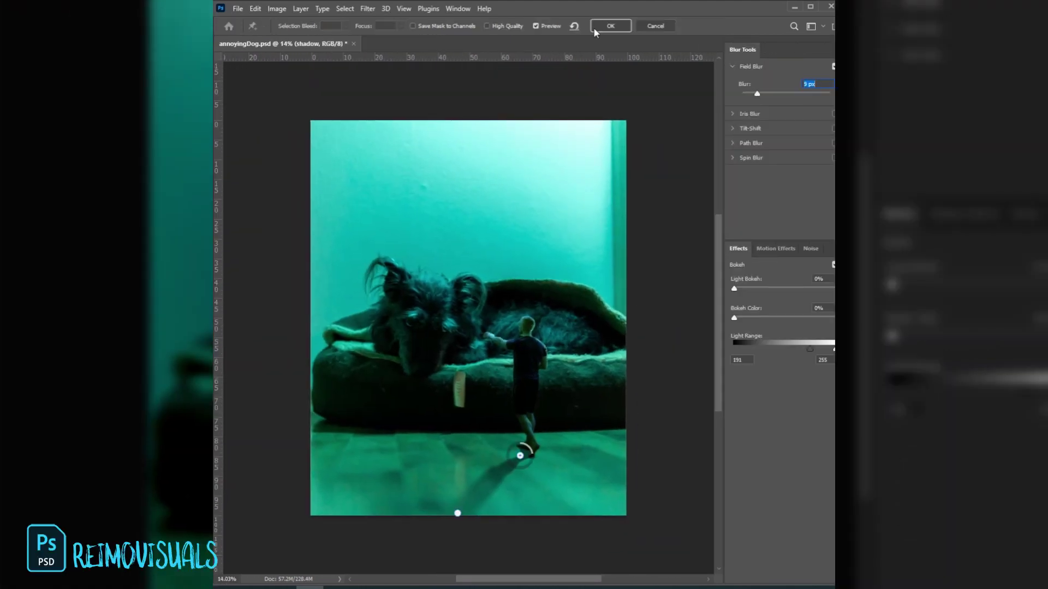
{"action": "left_click", "coordinate": [609, 26]}
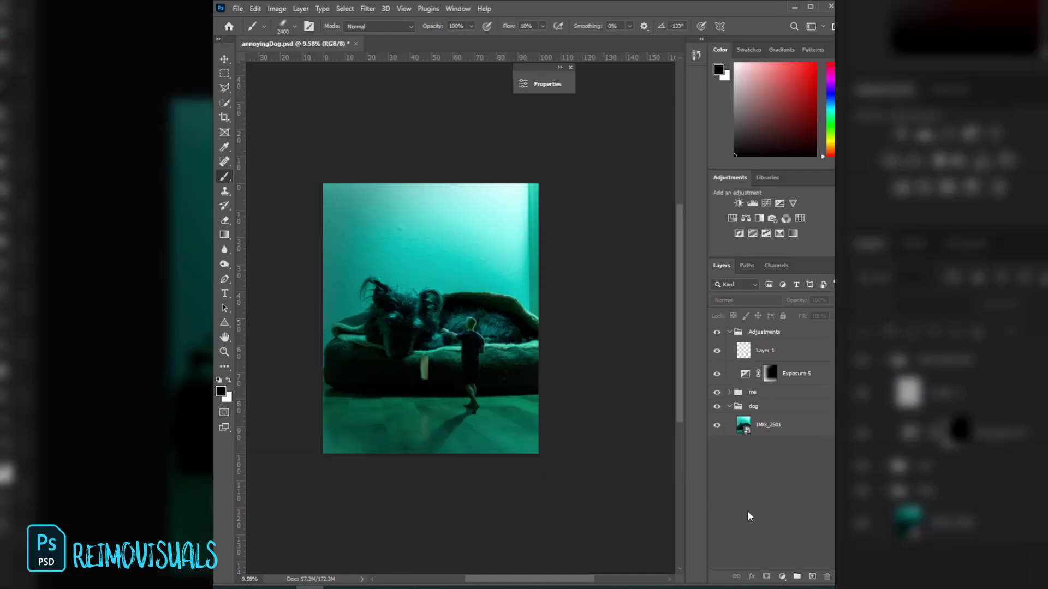
Paint a light cyan glow with a huge soft brush on a layer set to Lighten.
{"action": "left_click", "coordinate": [764, 350]}
{"action": "left_click", "coordinate": [496, 237], "text": "alt"}
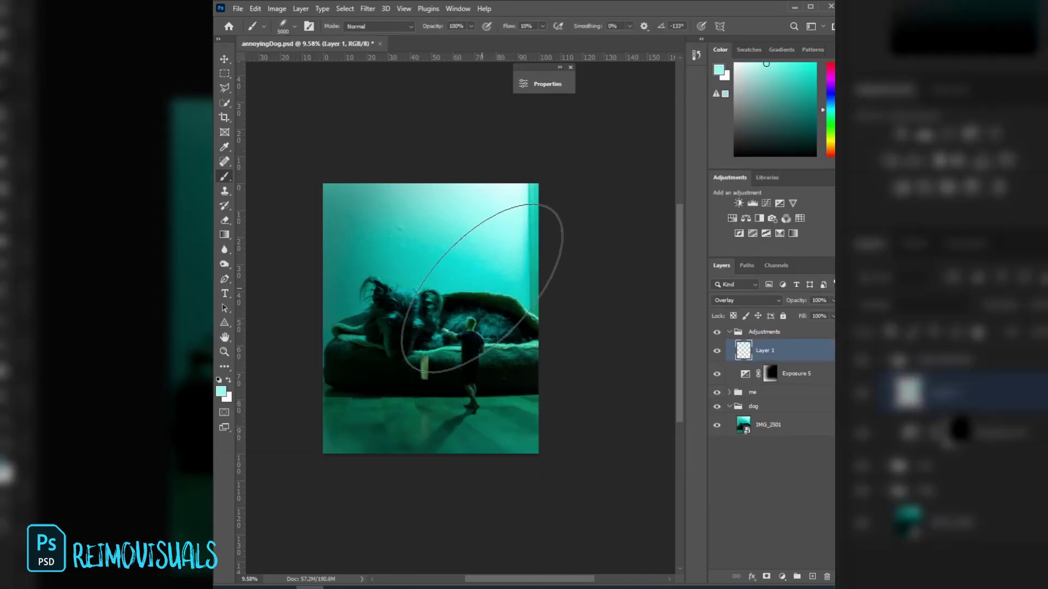
{"action": "left_click", "coordinate": [744, 300]}
{"action": "left_click", "coordinate": [731, 333]}
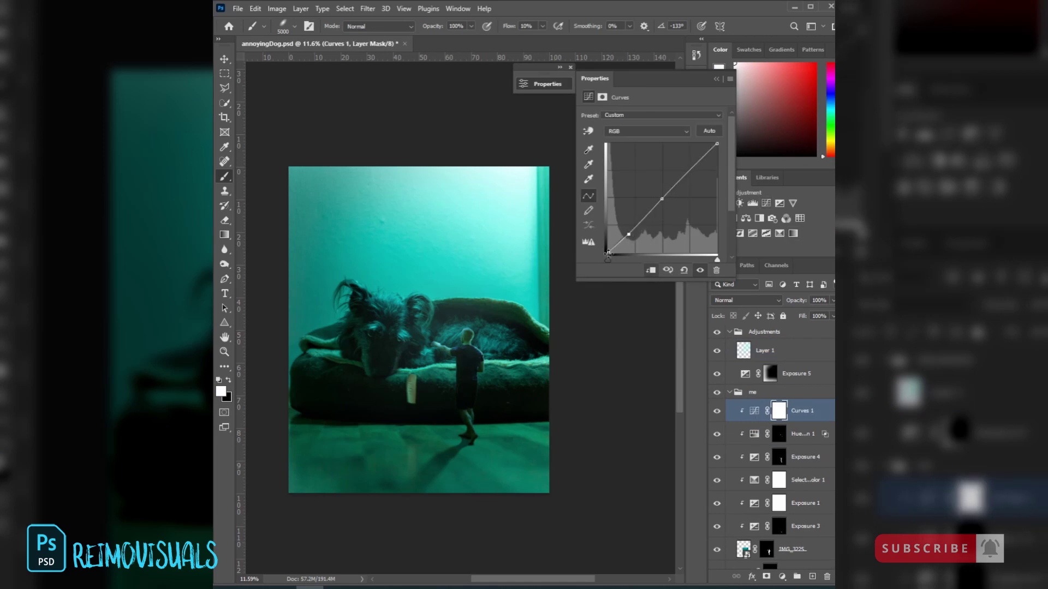
Darken with Curves, mask the Exposure to brighten the upper wall, and add Hue/Saturation.
{"action": "left_click_drag", "start_coordinate": [661, 199], "coordinate": [664, 202]}
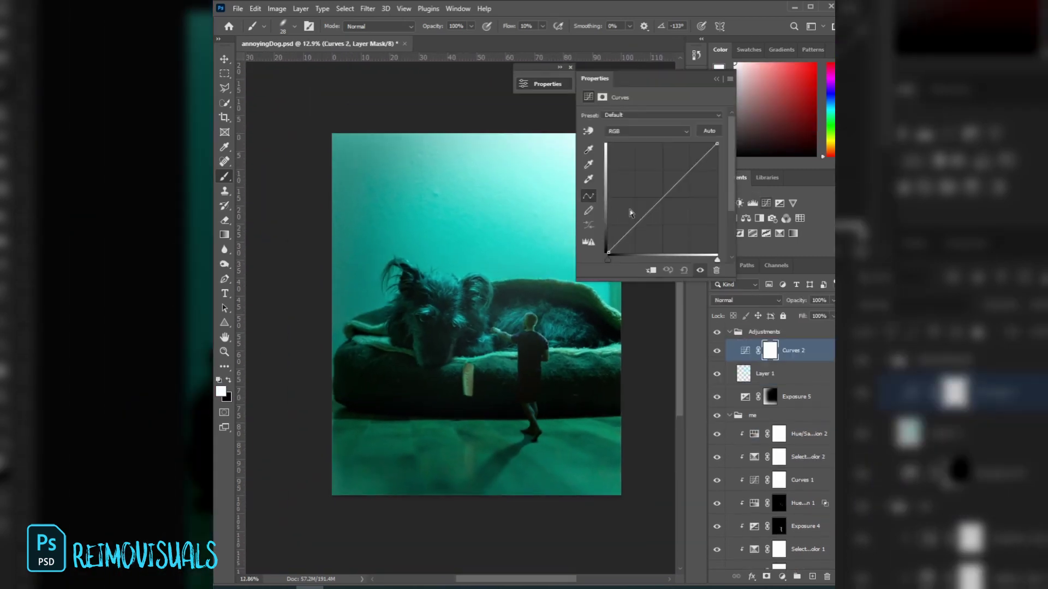
{"action": "left_click_drag", "start_coordinate": [663, 191], "coordinate": [662, 200]}
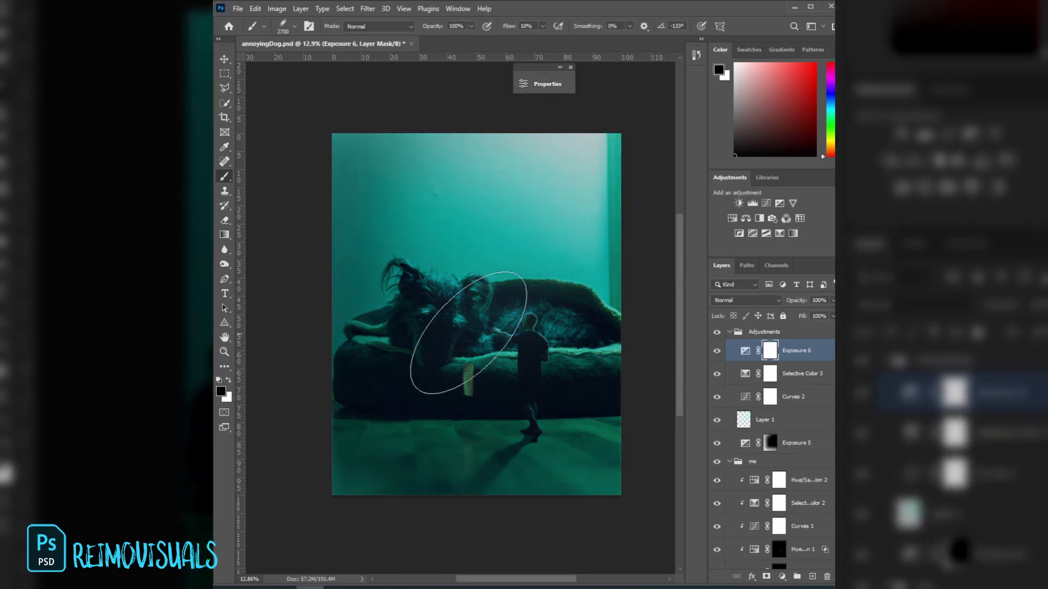
{"action": "left_click_drag", "start_coordinate": [535, 268], "coordinate": [512, 206]}
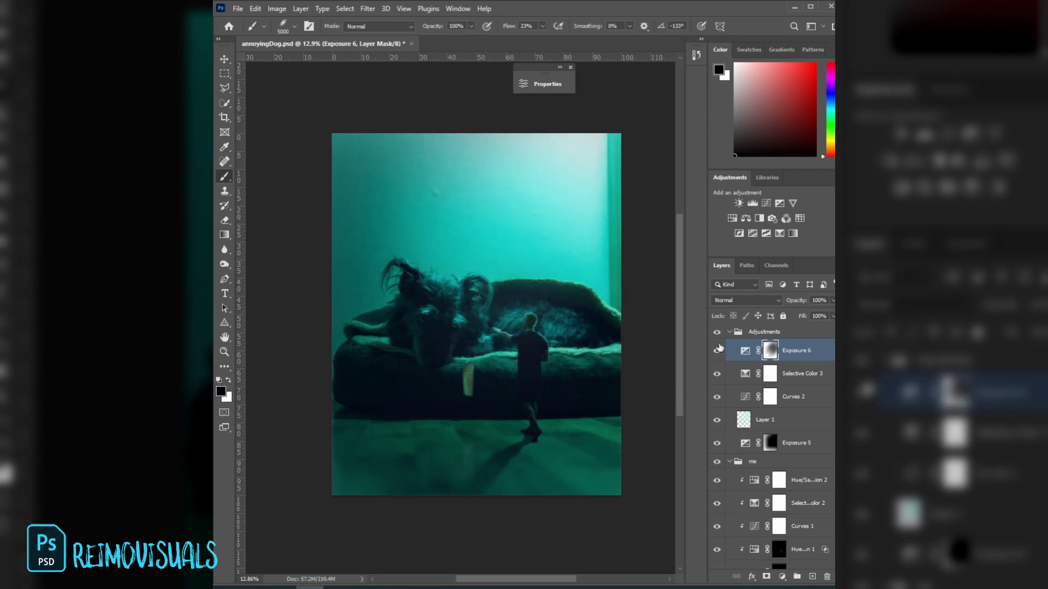
{"action": "left_click", "coordinate": [731, 218]}
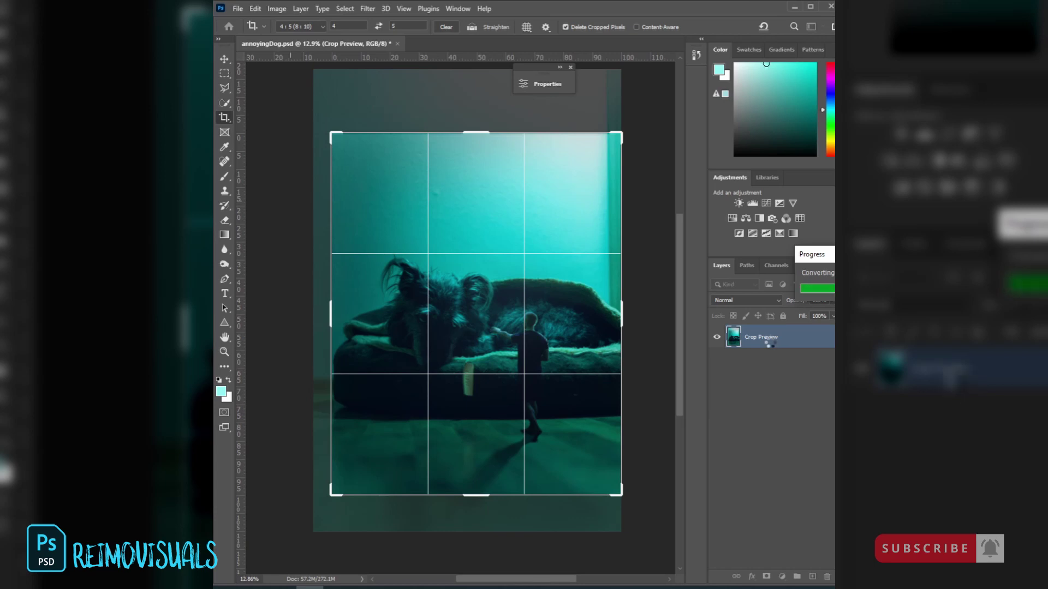
In the Camera Raw Filter, cool the white balance, raise exposure and contrast, and lift shadows.
{"action": "key", "text": "ctrl+shift+a"}
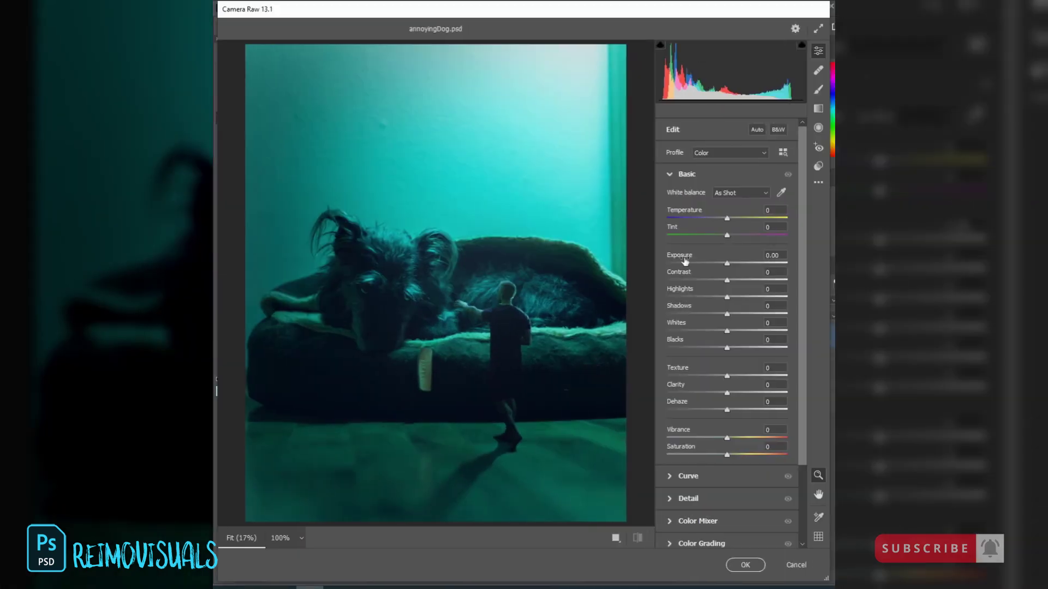
{"action": "left_click_drag", "start_coordinate": [727, 218], "coordinate": [718, 219]}
{"action": "left_click_drag", "start_coordinate": [727, 263], "coordinate": [730, 279]}
{"action": "left_click_drag", "start_coordinate": [726, 297], "coordinate": [737, 314]}
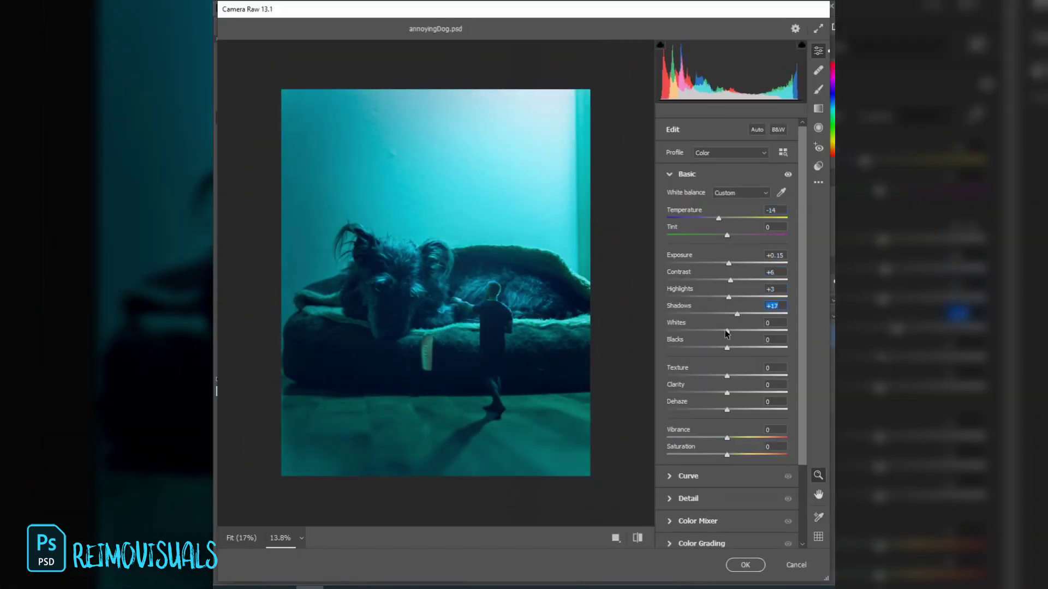
Adjust sharpening, Color Mixer hues and Color Grading, comparing the result with grading hidden.
{"action": "left_click", "coordinate": [669, 499]}
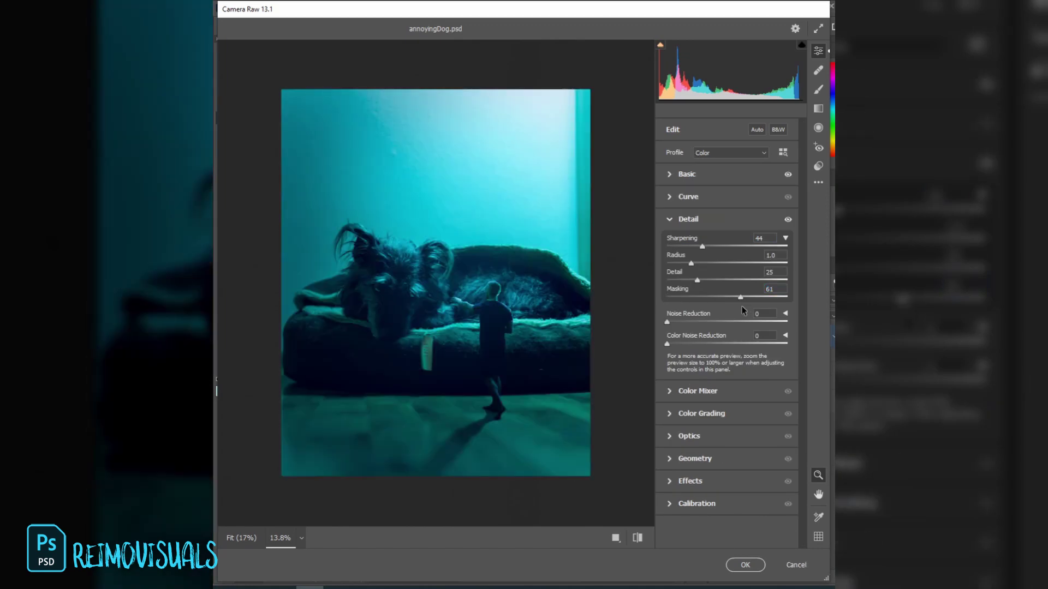
{"action": "left_click", "coordinate": [688, 386]}
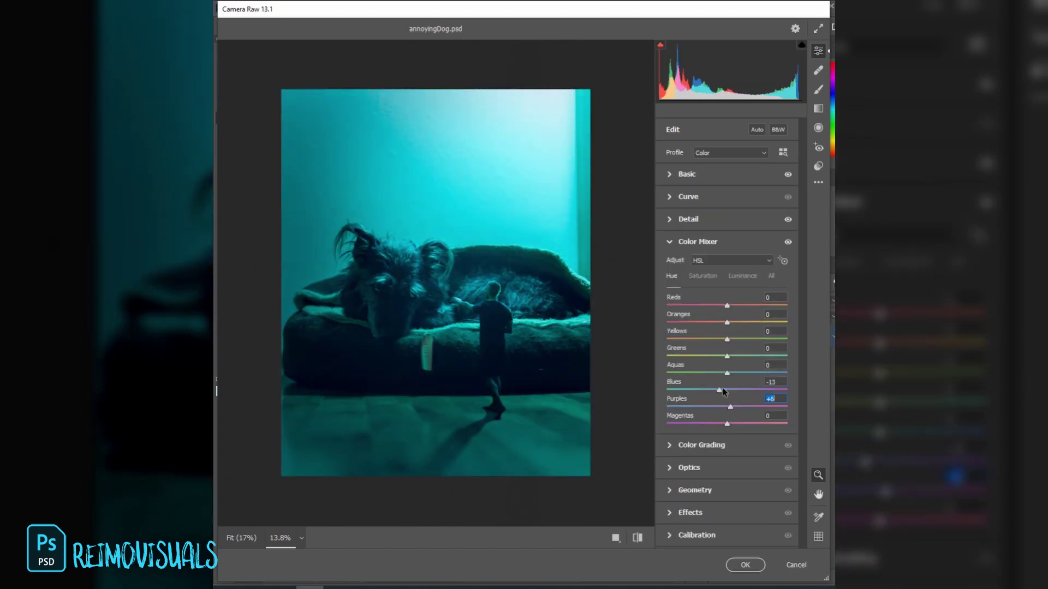
{"action": "left_click", "coordinate": [701, 445]}
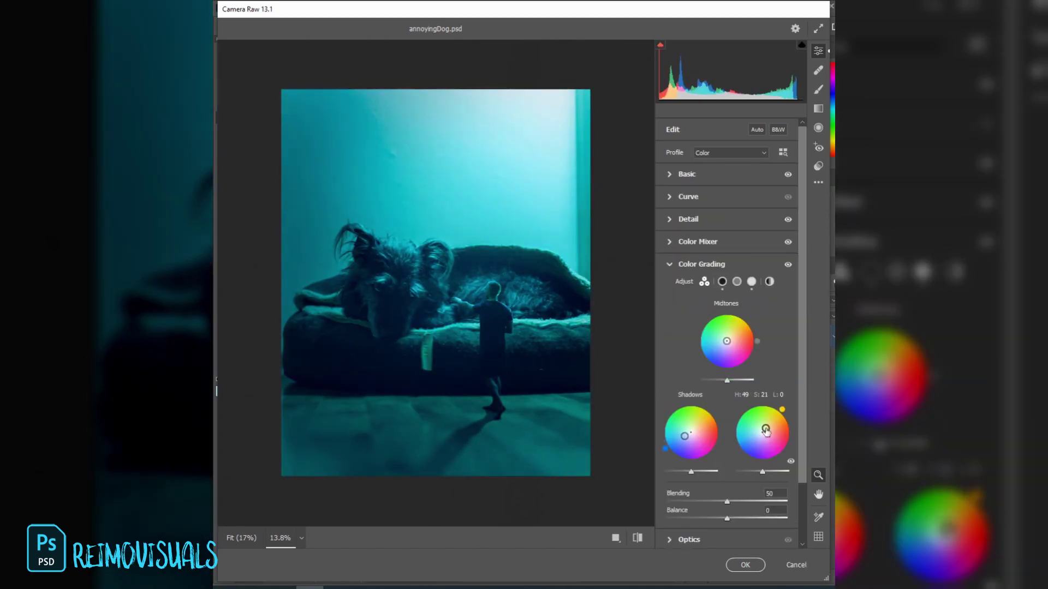
{"action": "left_click", "coordinate": [788, 264]}
{"action": "scroll", "coordinate": [787, 268], "scroll_direction": "down", "scroll_amount": 2}
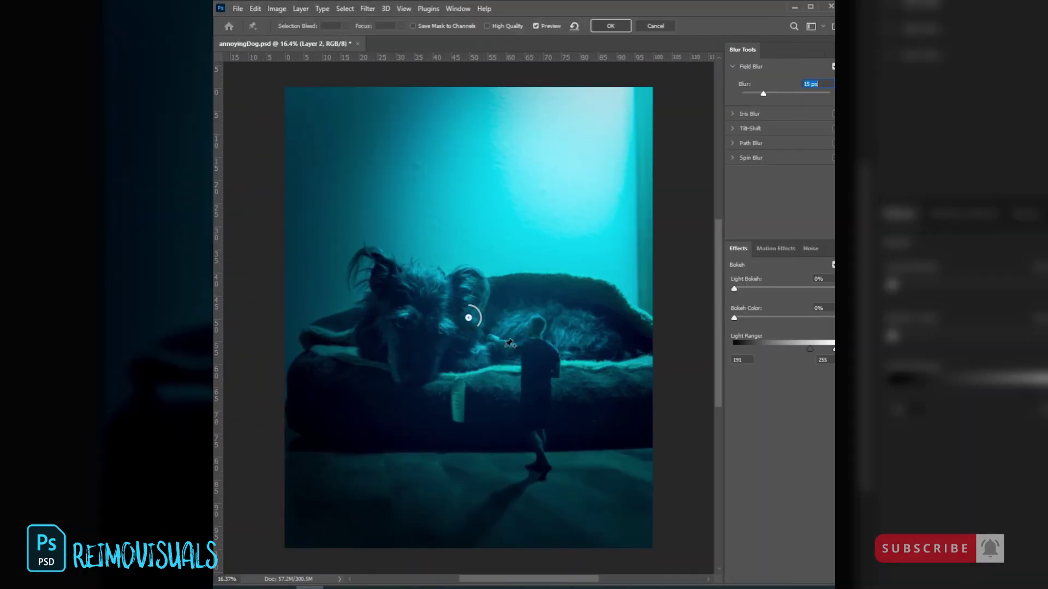
Place a Field Blur pin on the man and set it to a light 4 px blur.
{"action": "left_click", "coordinate": [537, 357]}
{"action": "left_click_drag", "start_coordinate": [741, 94], "coordinate": [748, 94]}
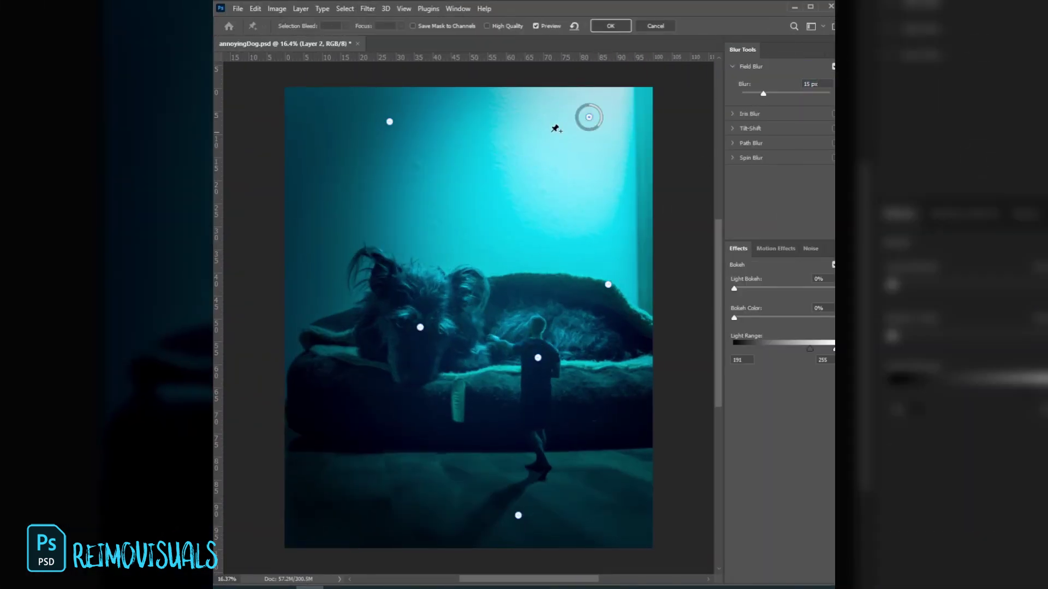